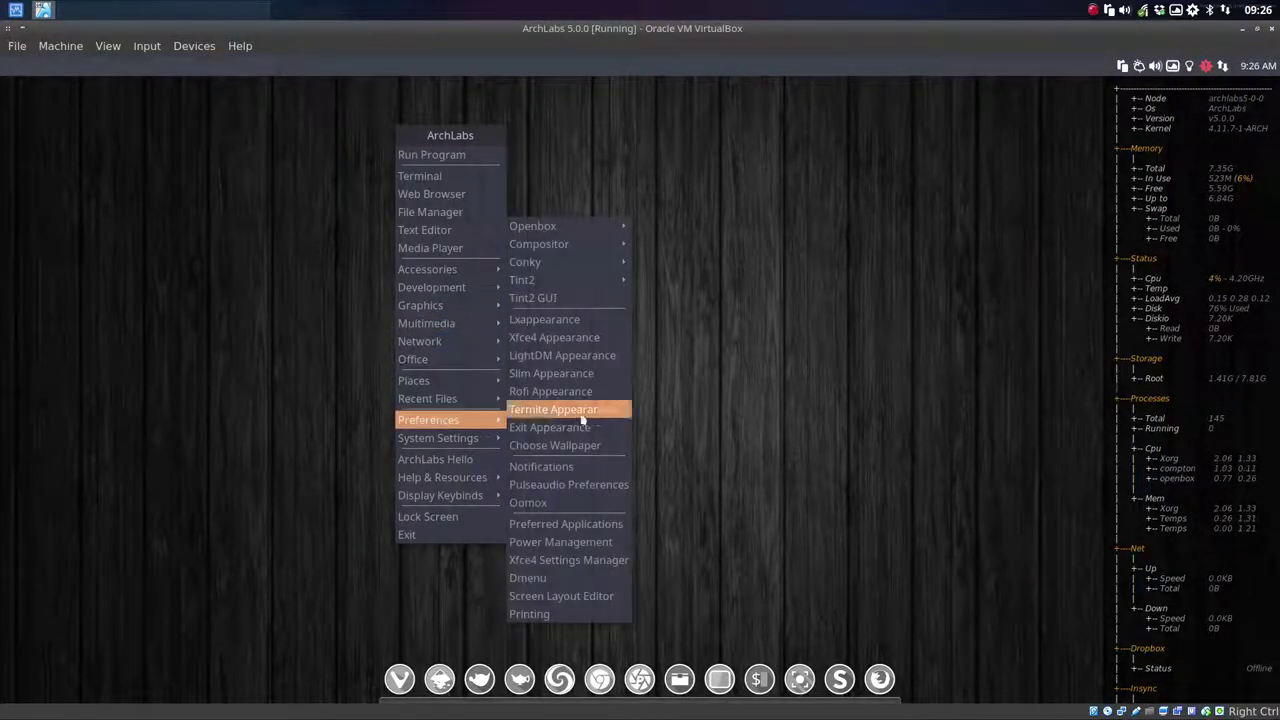
Step: Launch LightDM Appearance from the desktop's Preferences menu
left_click(556, 358)
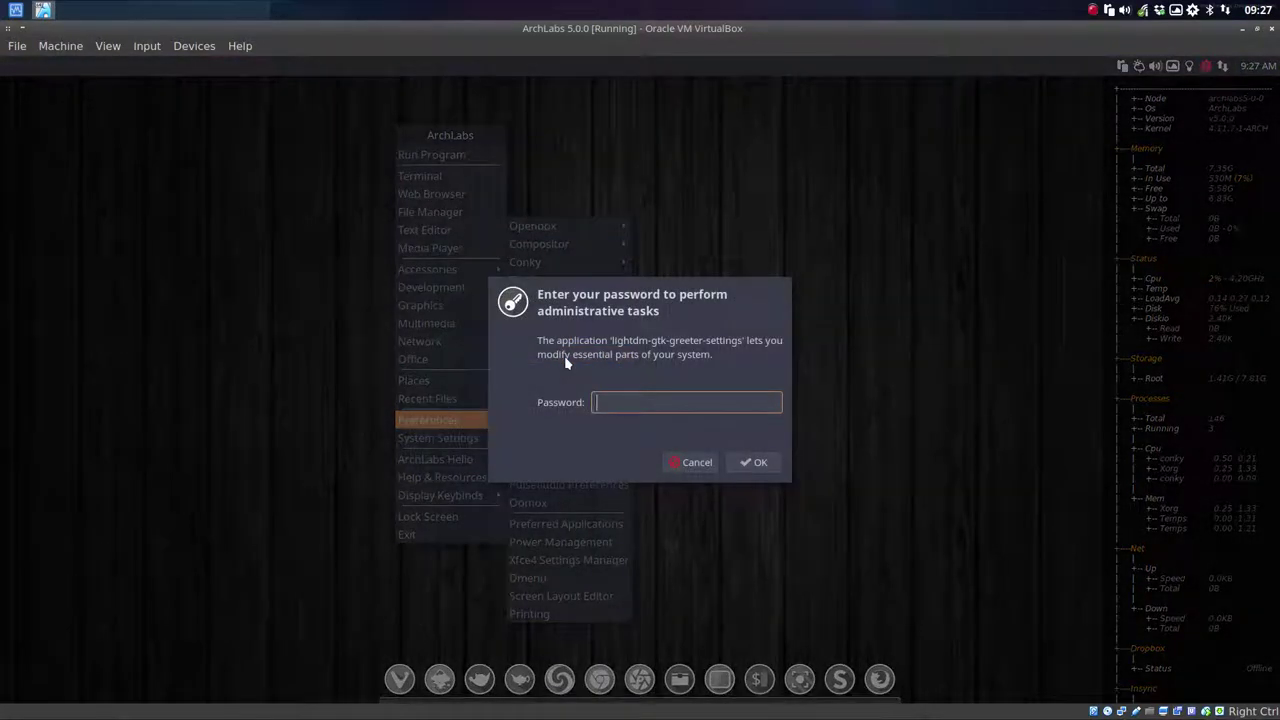
type("•")
Step: Submit the administrator password to open the LightDM GTK+ Greeter settings window
key("Return")
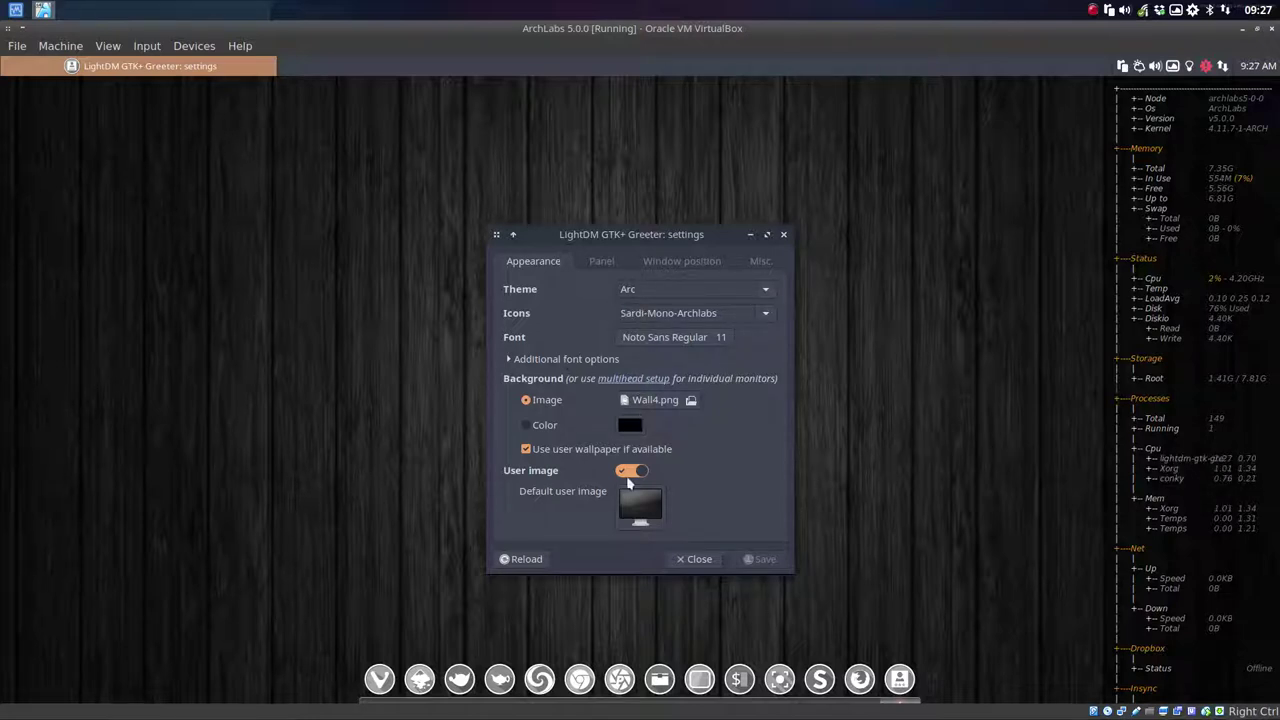
left_click(602, 261)
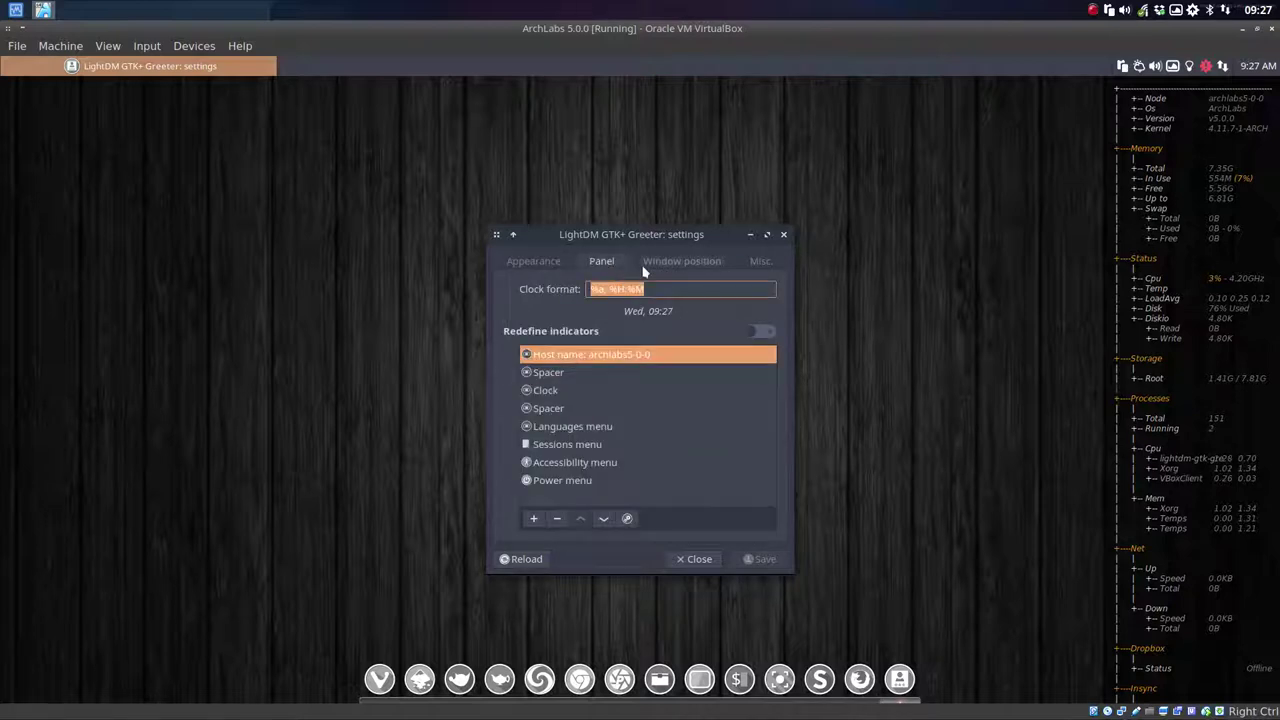
left_click(682, 261)
left_click(762, 264)
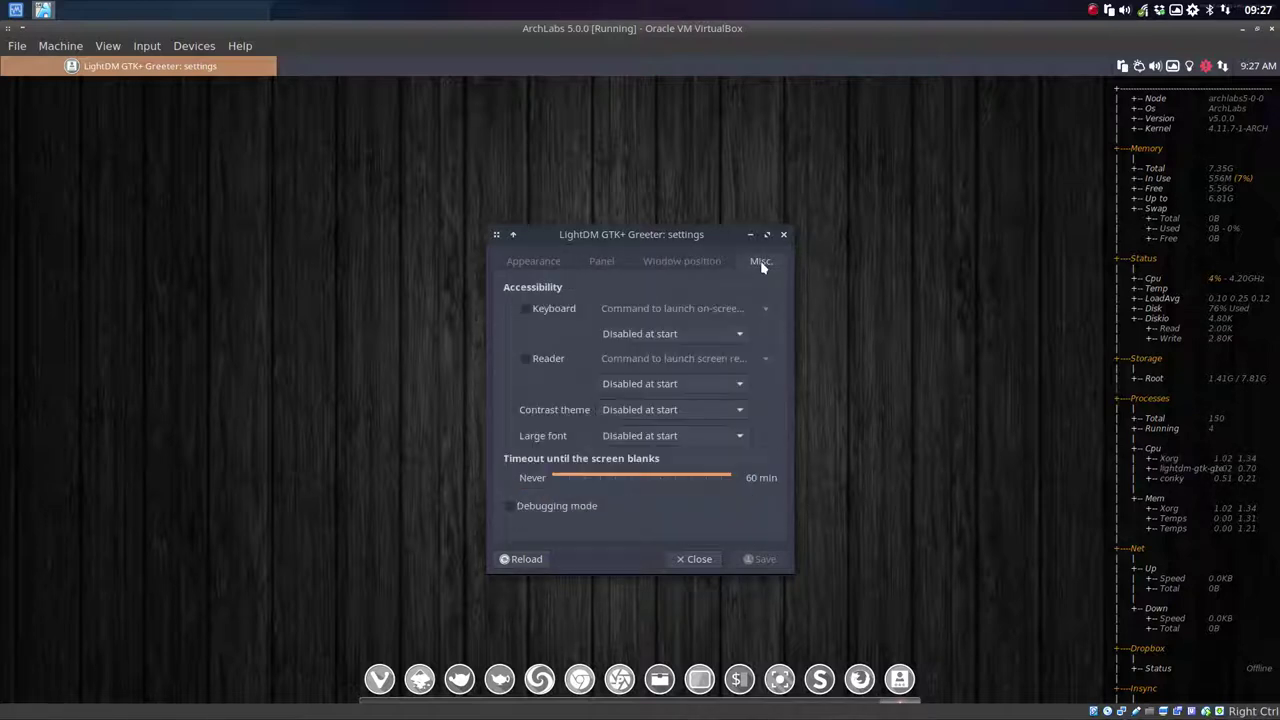
left_click(525, 261)
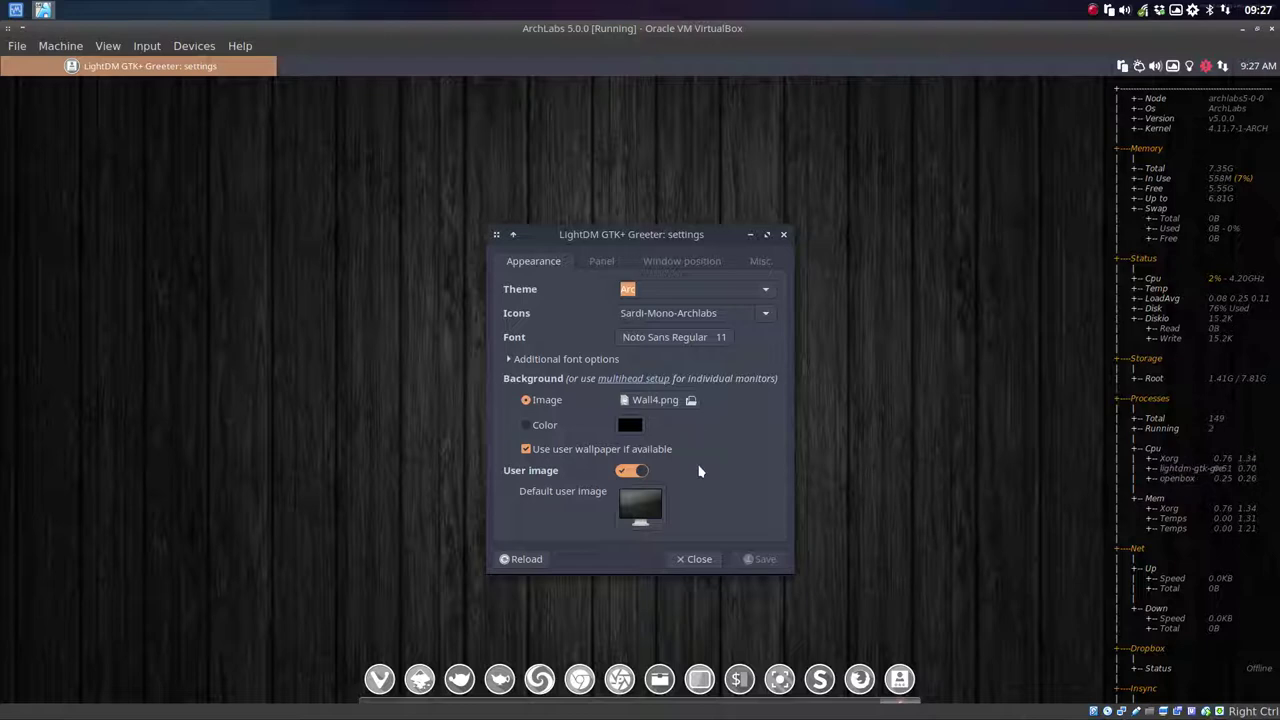
left_click(654, 400)
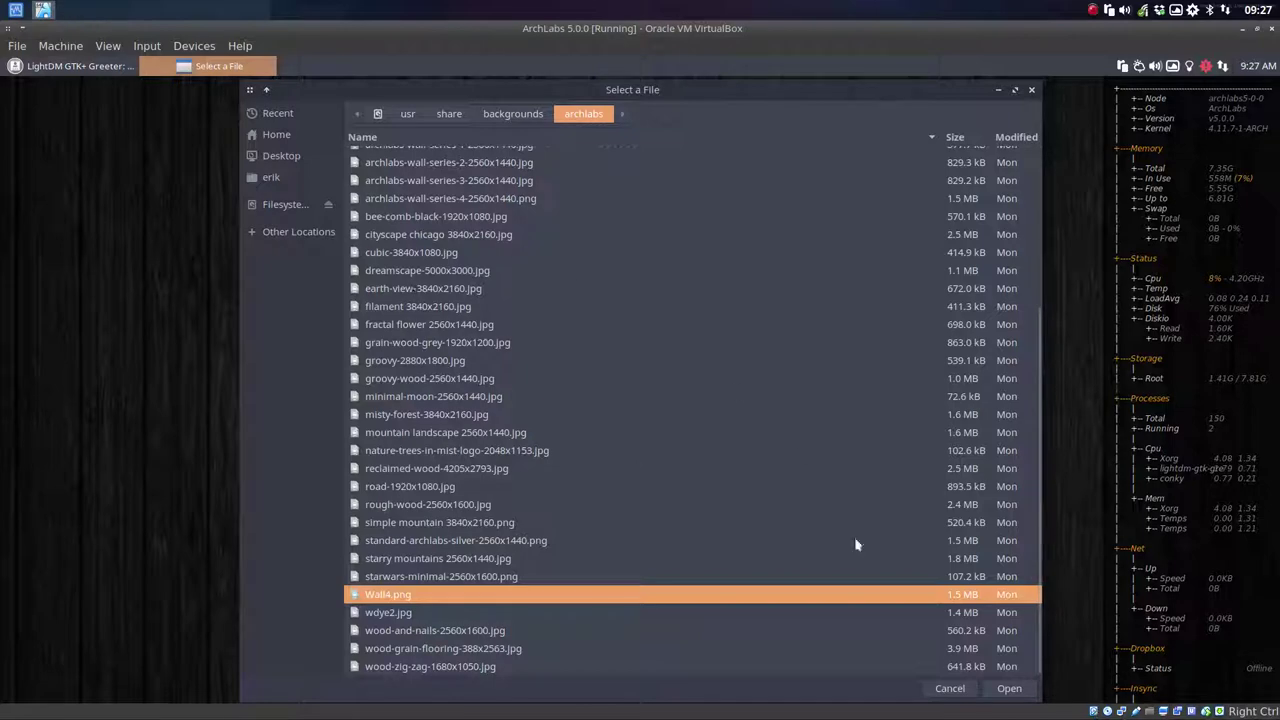
left_click(950, 688)
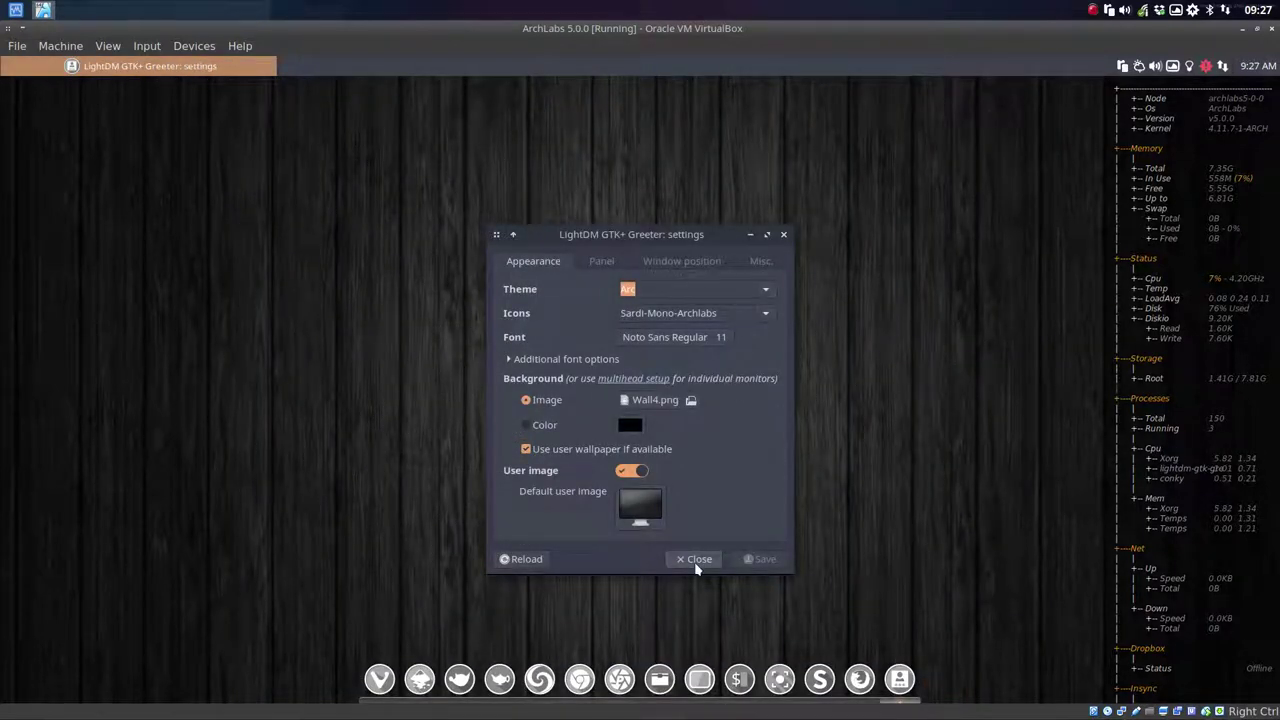